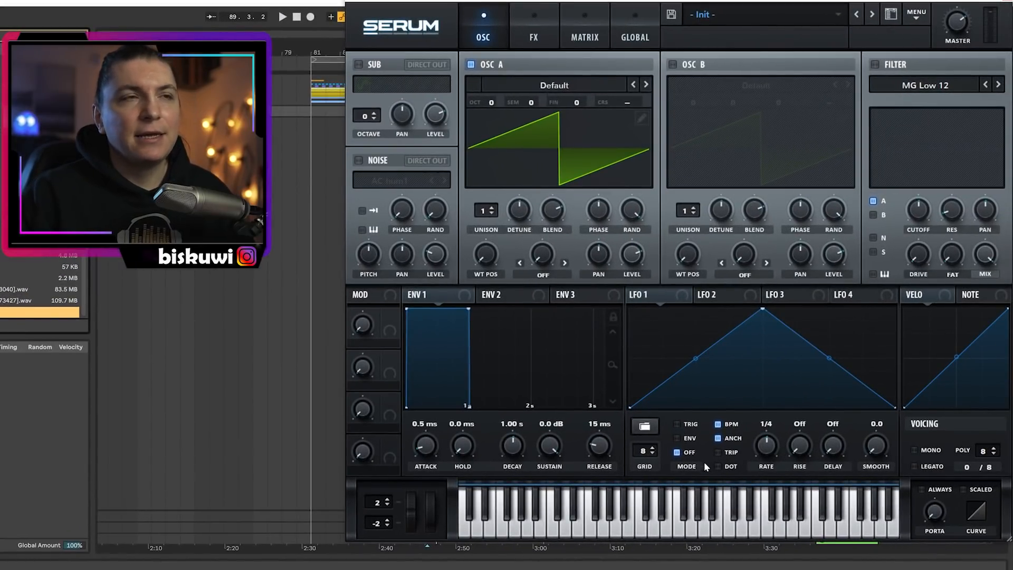
Load the Analog_BD_Sin wavetable into oscillator A and raise its wavetable position slightly
{"action": "left_click", "coordinate": [646, 84]}
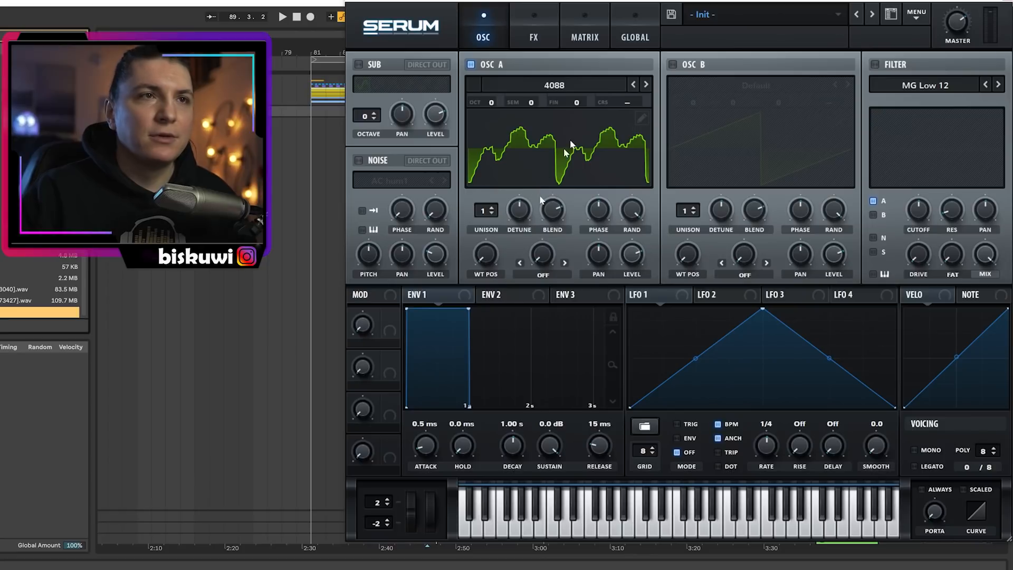
{"action": "left_click", "coordinate": [646, 85]}
{"action": "left_click", "coordinate": [646, 84]}
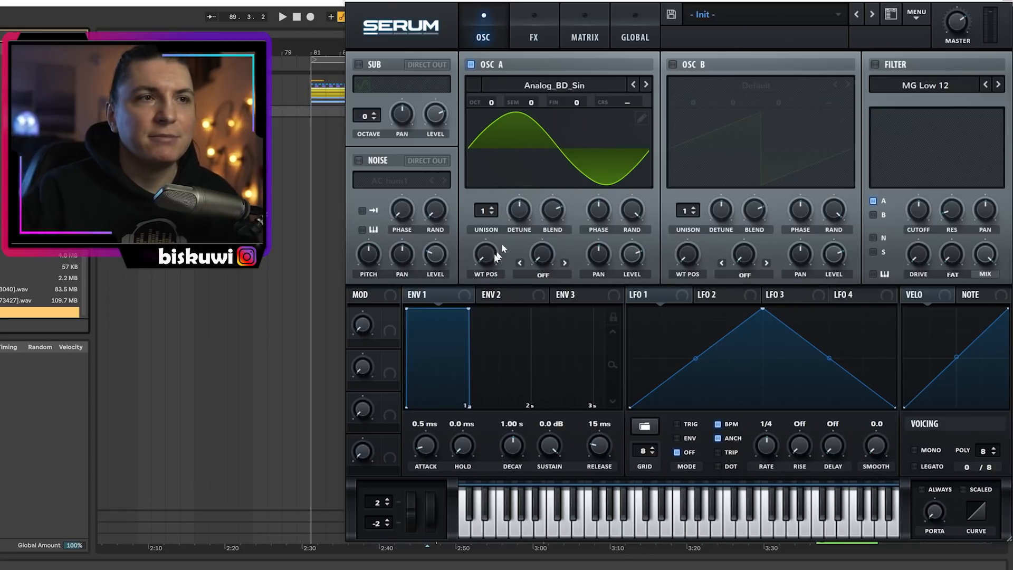
{"action": "mouse_move", "coordinate": [481, 264]}
{"action": "left_mouse_down"}
{"action": "mouse_move", "coordinate": [482, 240]}
{"action": "mouse_move", "coordinate": [482, 249]}
{"action": "left_mouse_up"}
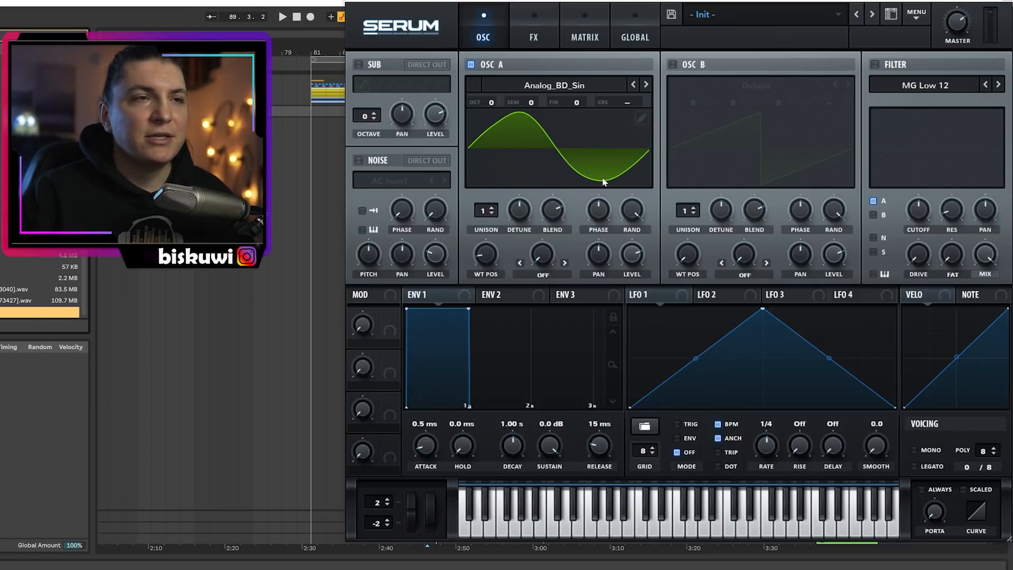
Set oscillator A's warp mode to PWM and raise the warp amount to about 69%
{"action": "left_click", "coordinate": [543, 274]}
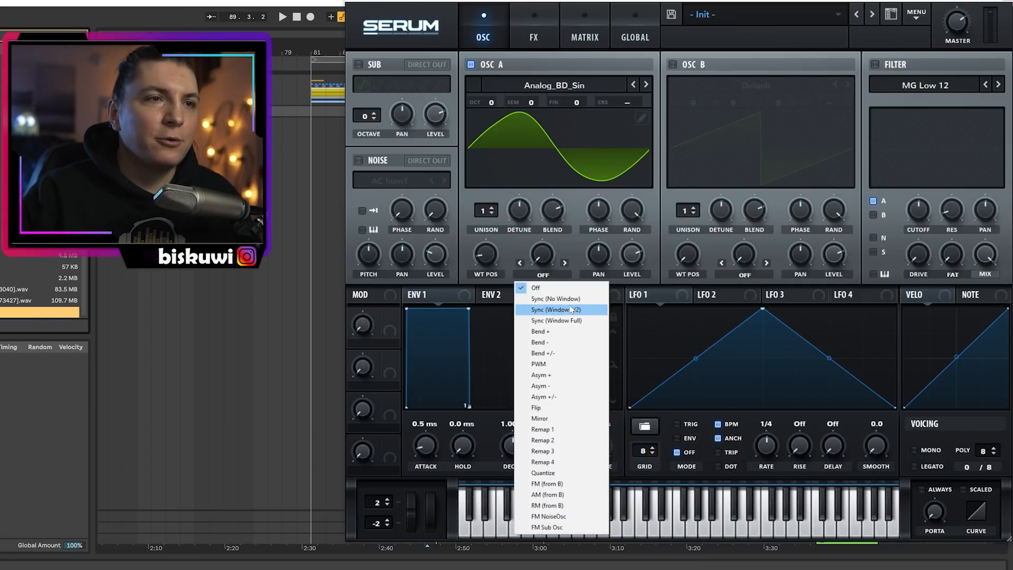
{"action": "left_click", "coordinate": [549, 364]}
{"action": "left_click_drag", "start_coordinate": [542, 255], "coordinate": [539, 222]}
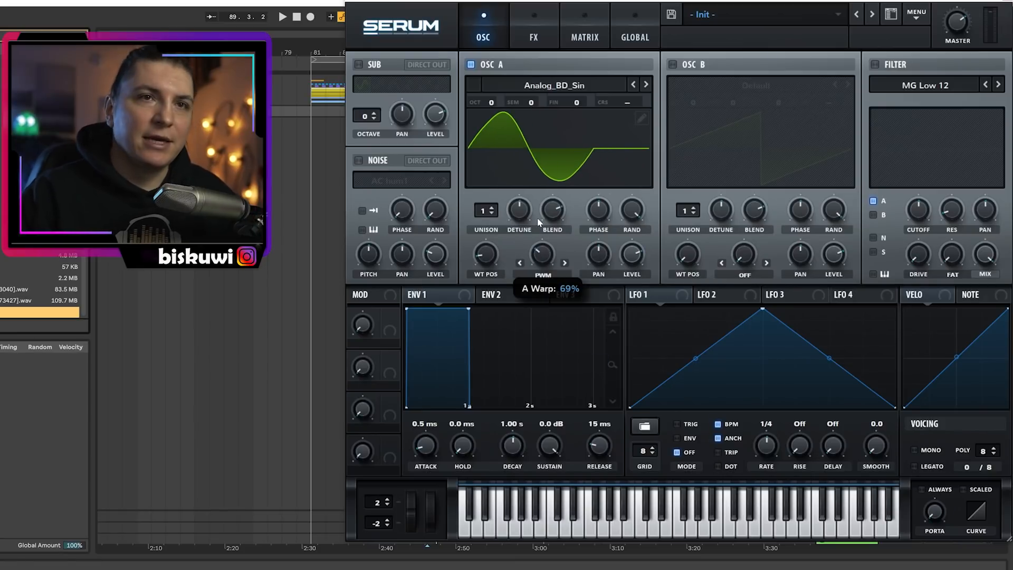
Enable the filter and fine-tune oscillator A with slightly less PWM warp and a small wavetable position adjustment
{"action": "left_click", "coordinate": [875, 64]}
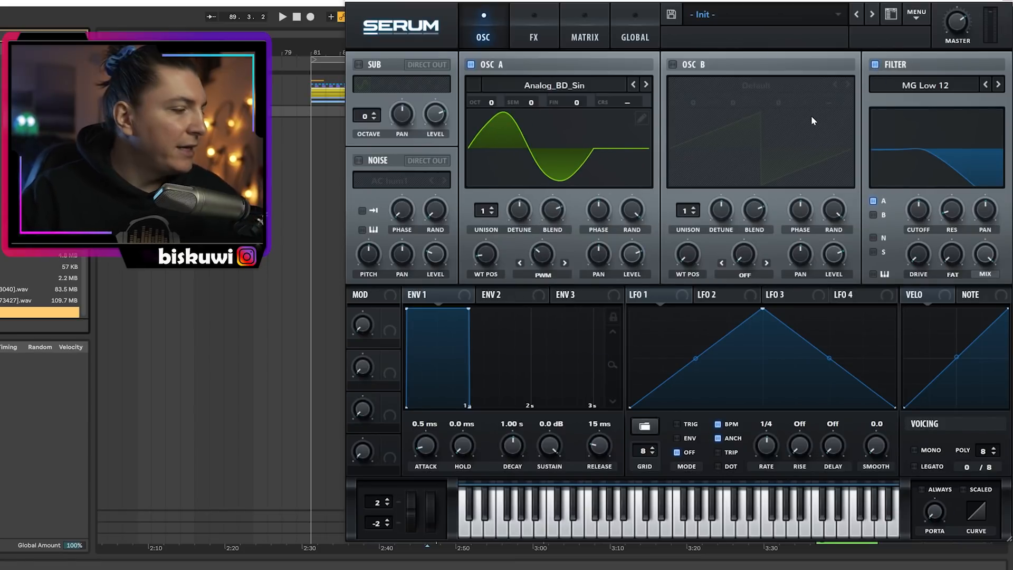
{"action": "mouse_move", "coordinate": [544, 258]}
{"action": "left_mouse_down"}
{"action": "mouse_move", "coordinate": [560, 201]}
{"action": "mouse_move", "coordinate": [556, 313]}
{"action": "mouse_move", "coordinate": [552, 262]}
{"action": "mouse_move", "coordinate": [552, 276]}
{"action": "left_mouse_up"}
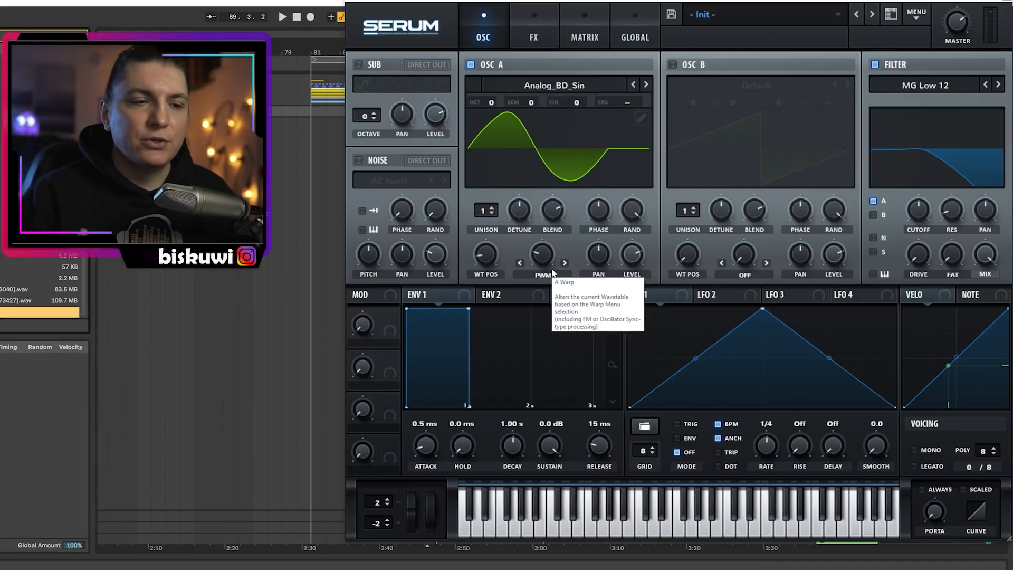
{"action": "mouse_move", "coordinate": [485, 254]}
{"action": "left_mouse_down"}
{"action": "mouse_move", "coordinate": [492, 211]}
{"action": "mouse_move", "coordinate": [481, 242]}
{"action": "left_mouse_up"}
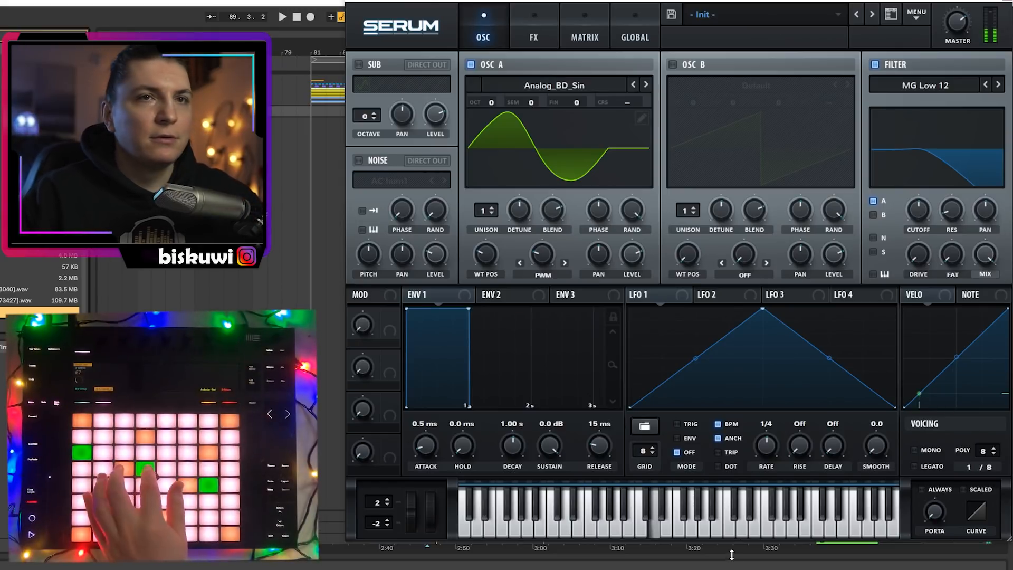
Raise the filter cutoff slightly and lengthen the release of envelope 1
{"action": "mouse_move", "coordinate": [919, 217]}
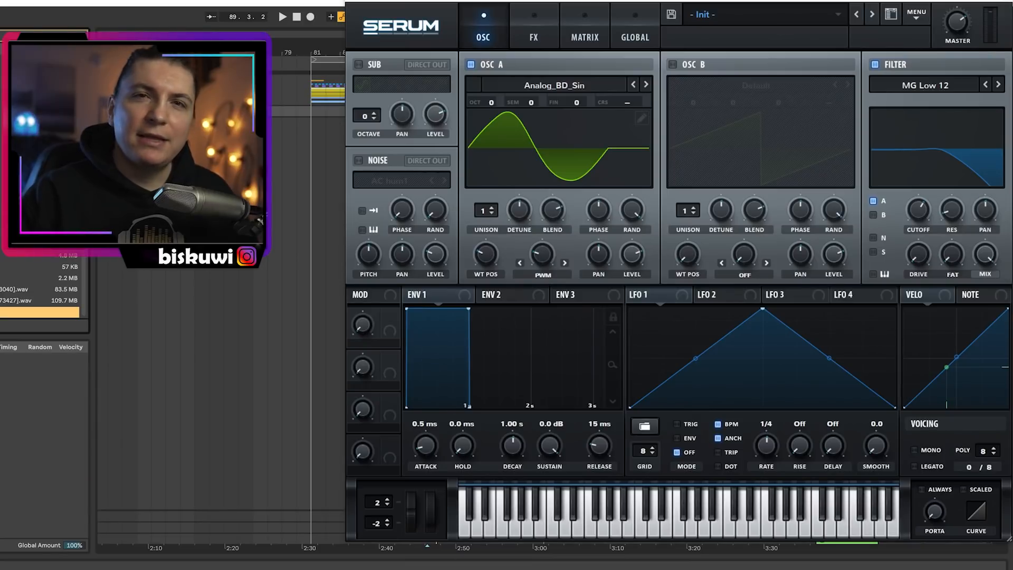
{"action": "left_click_drag", "start_coordinate": [603, 450], "coordinate": [603, 424]}
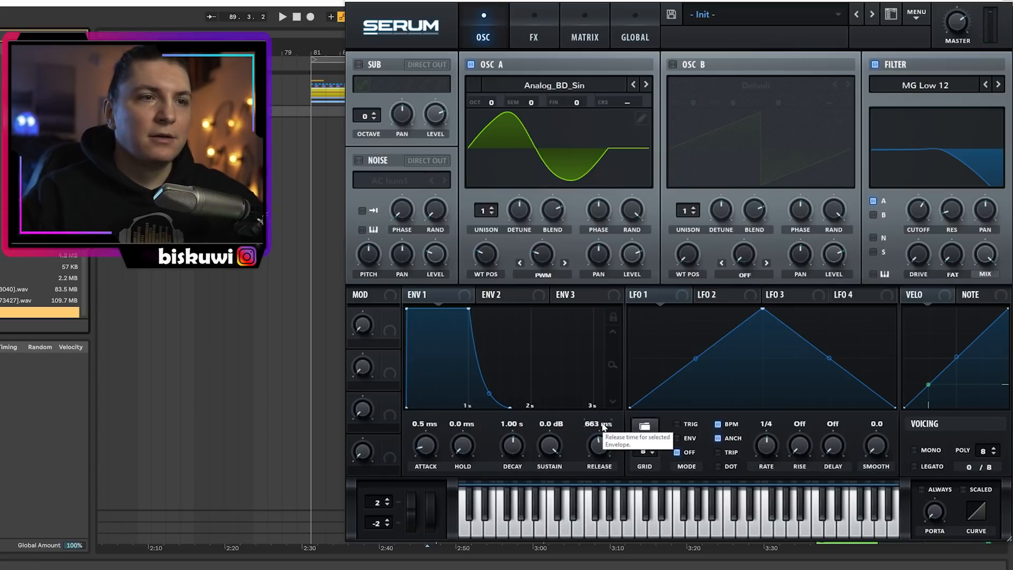
{"action": "left_click_drag", "start_coordinate": [603, 434], "coordinate": [600, 443]}
Shape envelope 2 with a decay of 940 ms, sustain of about 67% and release of 876 ms
{"action": "left_click", "coordinate": [505, 296]}
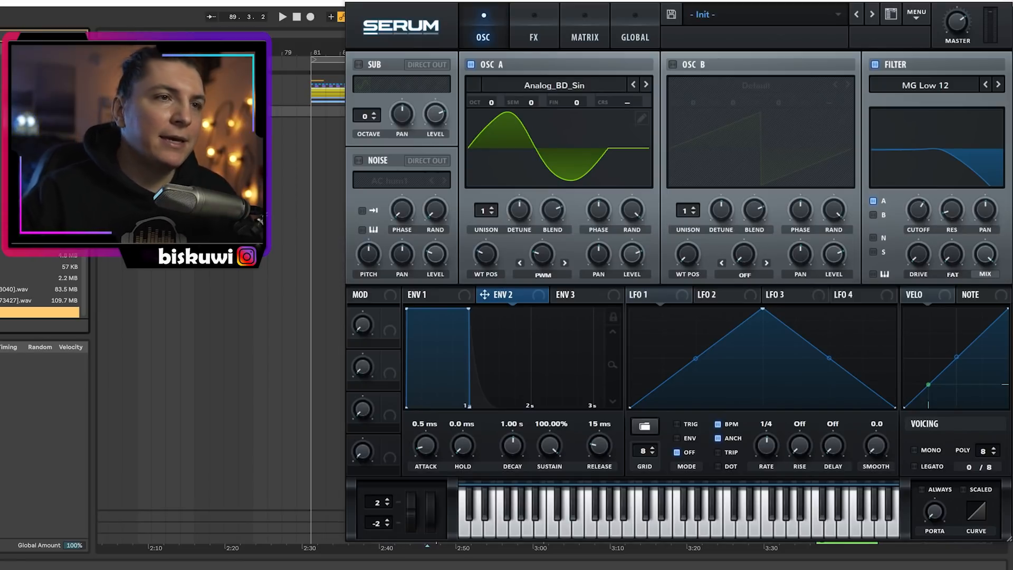
{"action": "left_click_drag", "start_coordinate": [465, 309], "coordinate": [465, 343]}
{"action": "left_click_drag", "start_coordinate": [607, 467], "coordinate": [607, 433]}
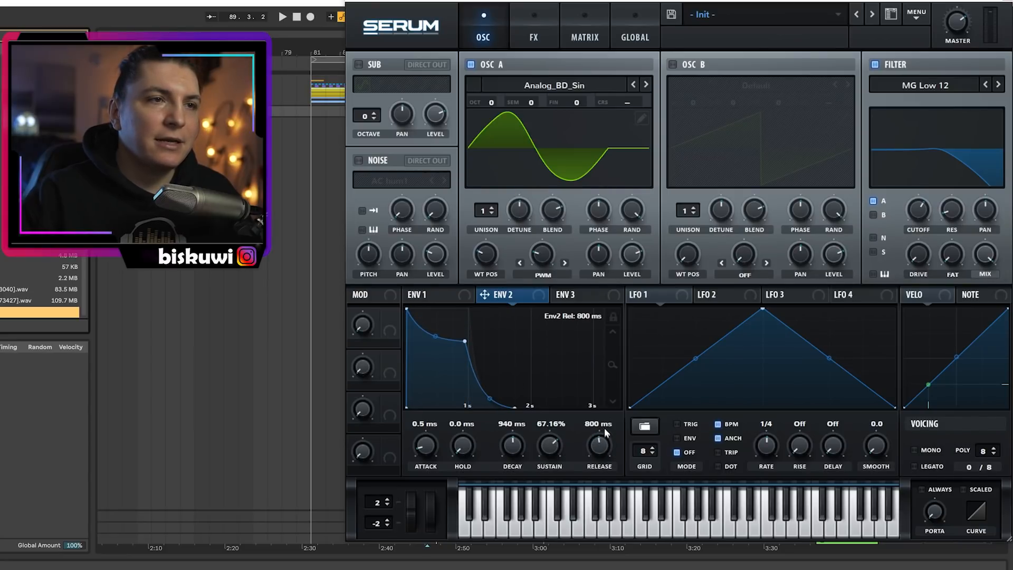
Assign envelope 2 to modulate the filter cutoff and lower the base cutoff
{"action": "left_click_drag", "start_coordinate": [876, 244], "coordinate": [917, 211]}
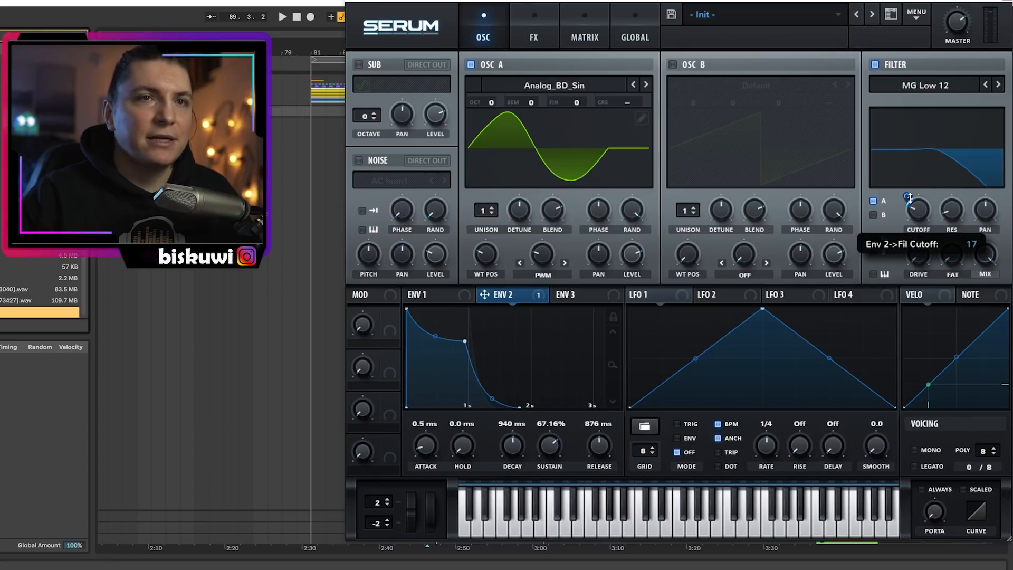
{"action": "left_click_drag", "start_coordinate": [902, 205], "coordinate": [922, 203]}
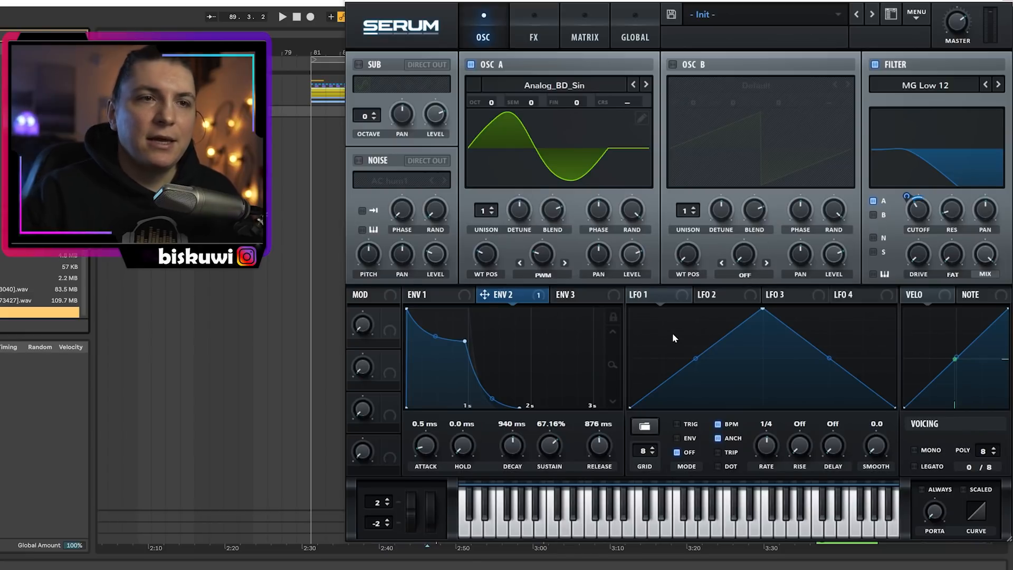
Turn off LFO 1's BPM sync and assign it to oscillator A's fine tuning at a rate of 26.1 Hz
{"action": "left_click", "coordinate": [718, 425]}
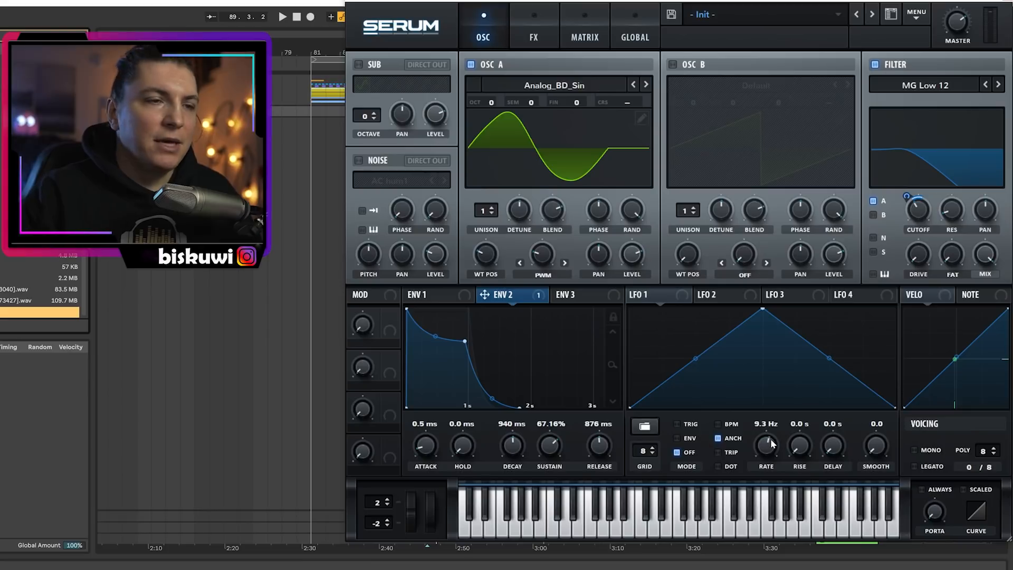
{"action": "left_click_drag", "start_coordinate": [771, 442], "coordinate": [771, 440]}
{"action": "left_click_drag", "start_coordinate": [769, 483], "coordinate": [760, 470]}
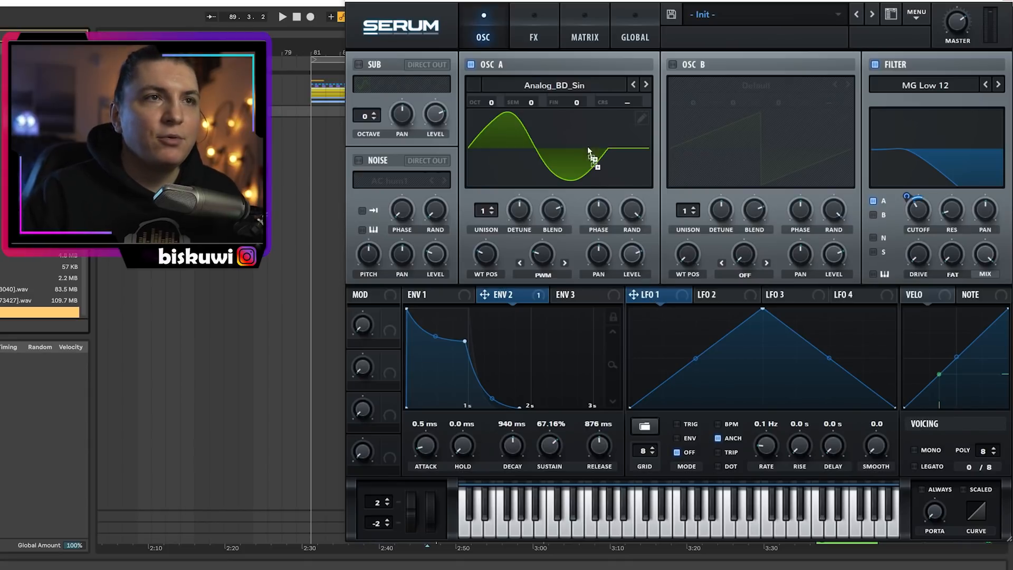
{"action": "left_click_drag", "start_coordinate": [591, 103], "coordinate": [588, 159]}
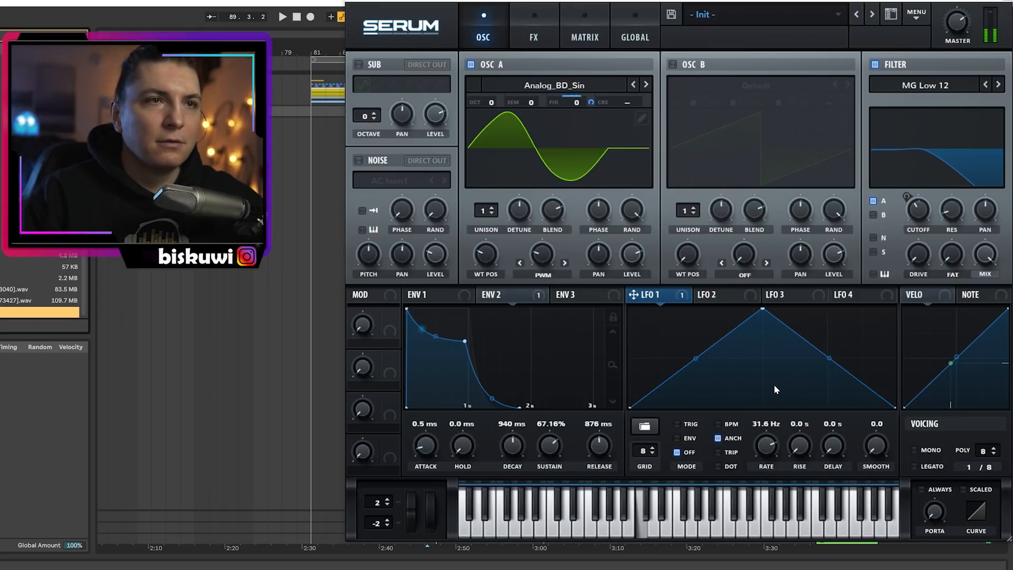
{"action": "left_click_drag", "start_coordinate": [764, 444], "coordinate": [763, 451]}
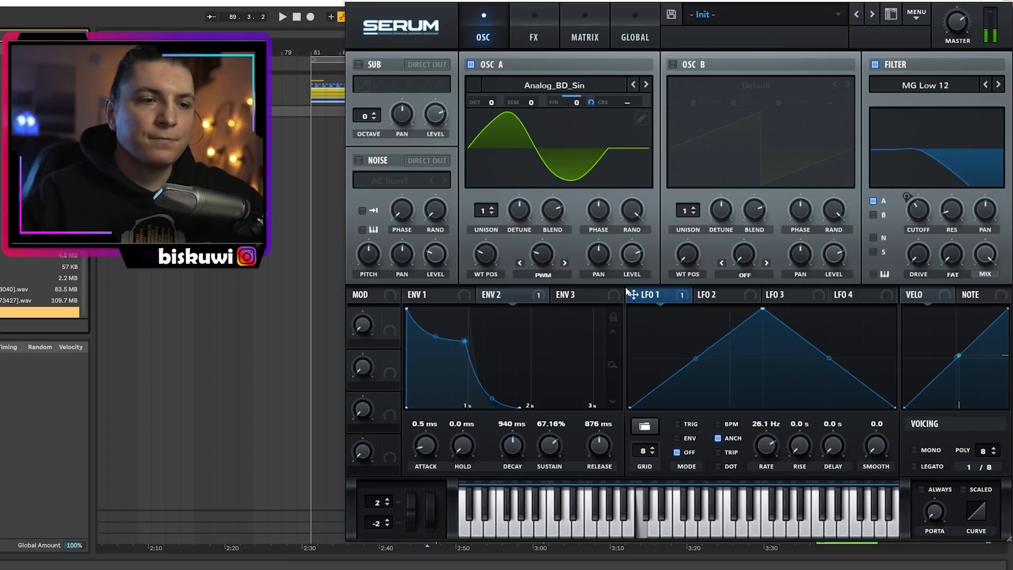
Switch the voicing to mono and change the filter type to the Multi filter LH 12
{"action": "left_click", "coordinate": [915, 450]}
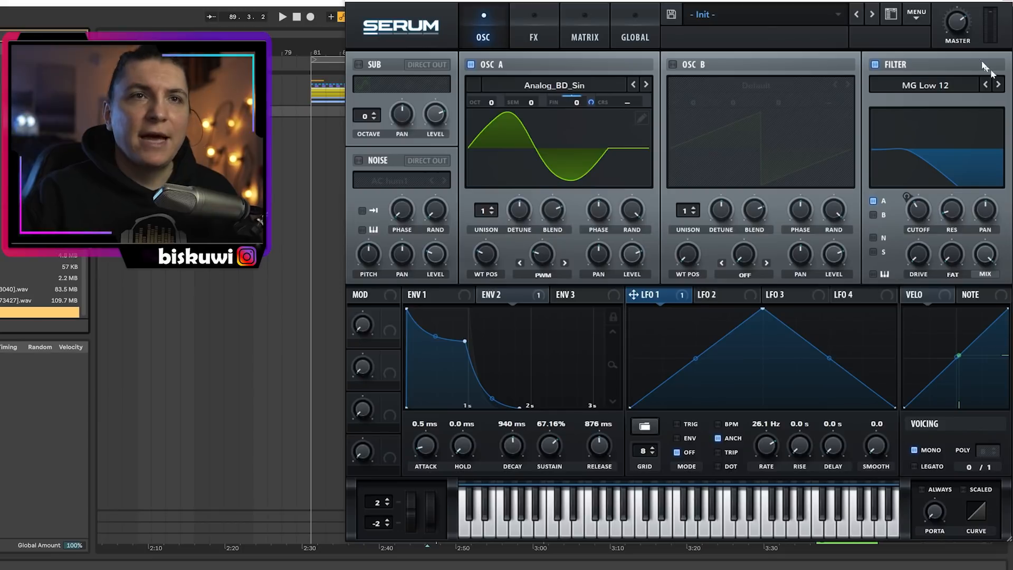
{"action": "left_click", "coordinate": [926, 85]}
{"action": "mouse_move", "coordinate": [928, 110]}
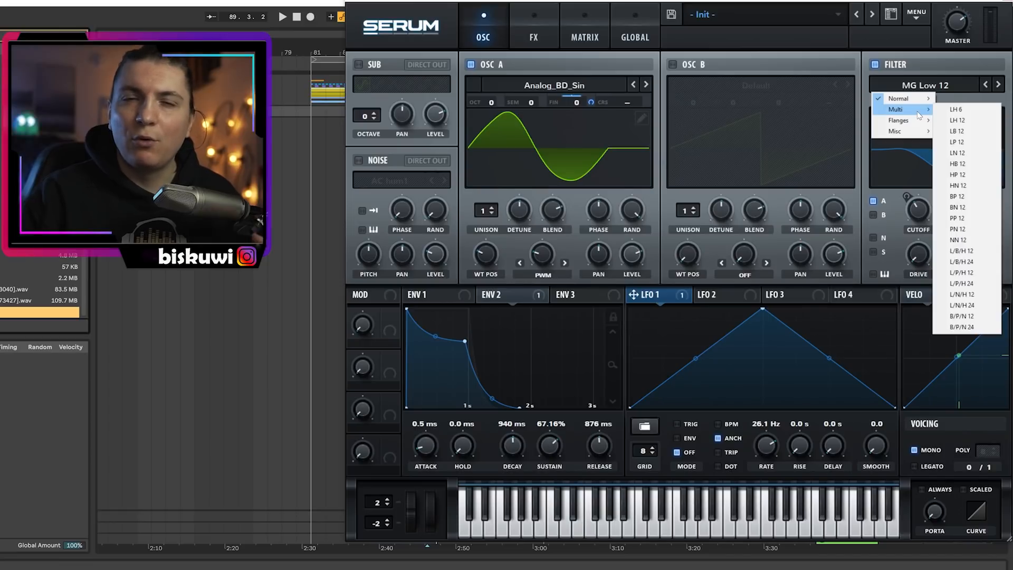
{"action": "left_click", "coordinate": [957, 121]}
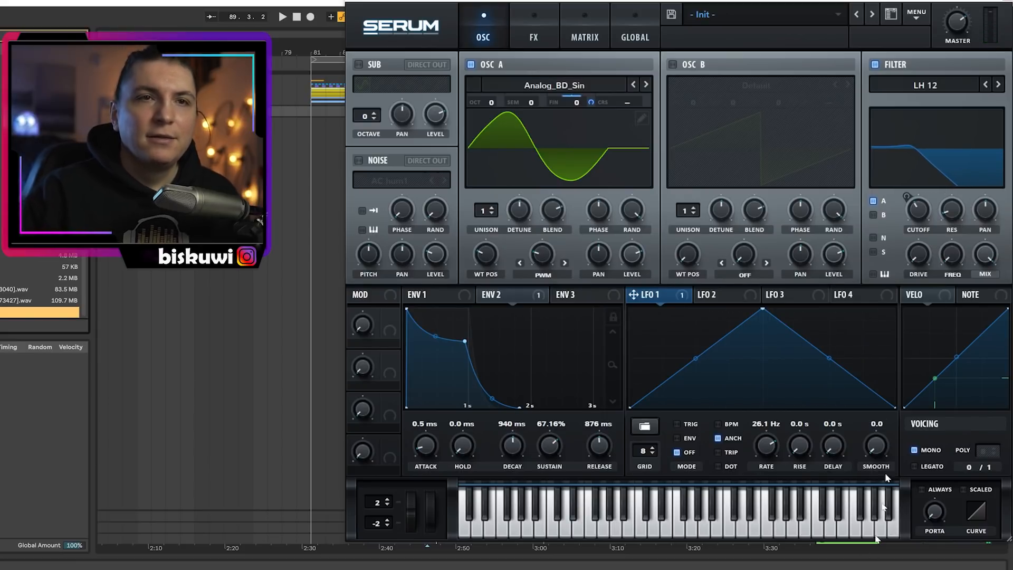
Raise the LH 12 filter's resonance and reduce its mix
{"action": "left_click_drag", "start_coordinate": [960, 211], "coordinate": [966, 156]}
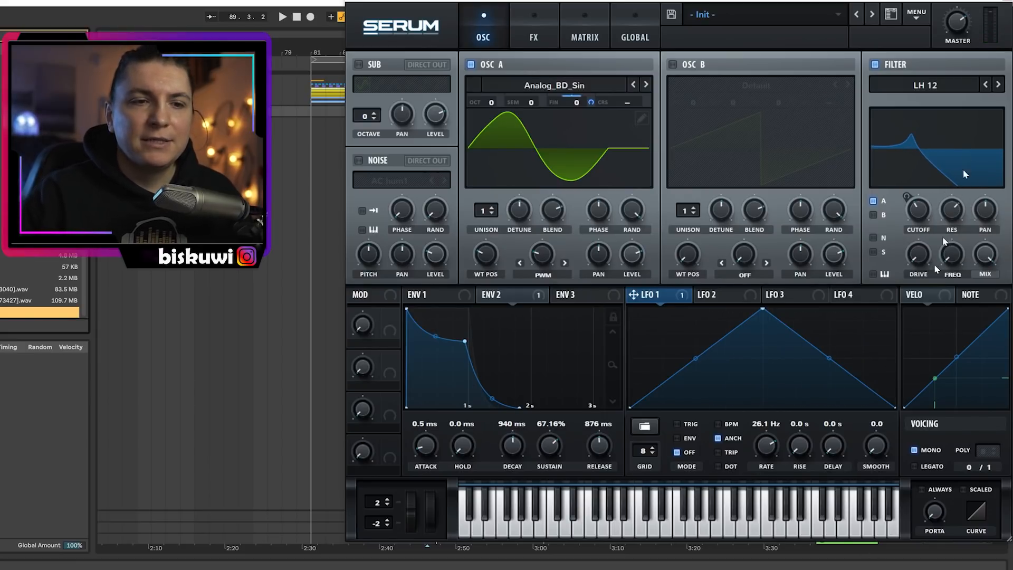
{"action": "left_click_drag", "start_coordinate": [984, 255], "coordinate": [985, 295]}
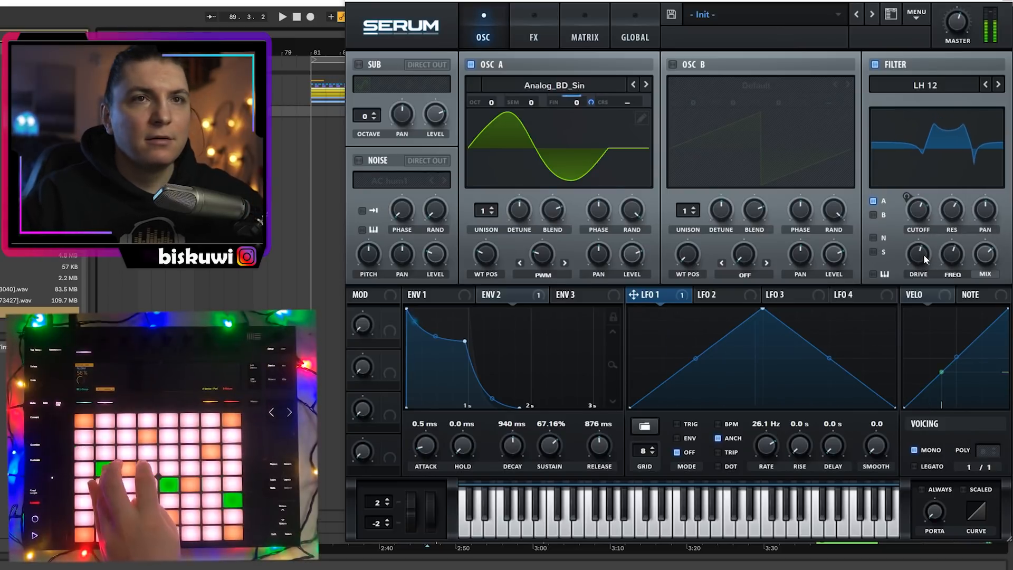
Assign LFO 2 to the filter cutoff and set the LFO rate to 1/2
{"action": "left_click", "coordinate": [719, 295]}
{"action": "mouse_move", "coordinate": [919, 224]}
{"action": "left_mouse_down"}
{"action": "mouse_move", "coordinate": [917, 248]}
{"action": "mouse_move", "coordinate": [915, 220]}
{"action": "left_mouse_up"}
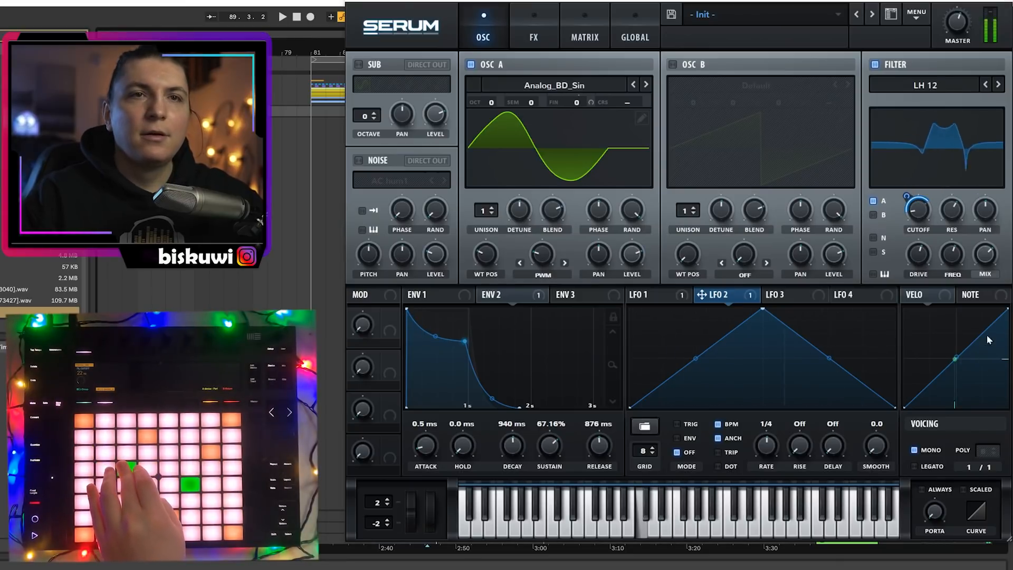
{"action": "left_click_drag", "start_coordinate": [766, 446], "coordinate": [767, 455]}
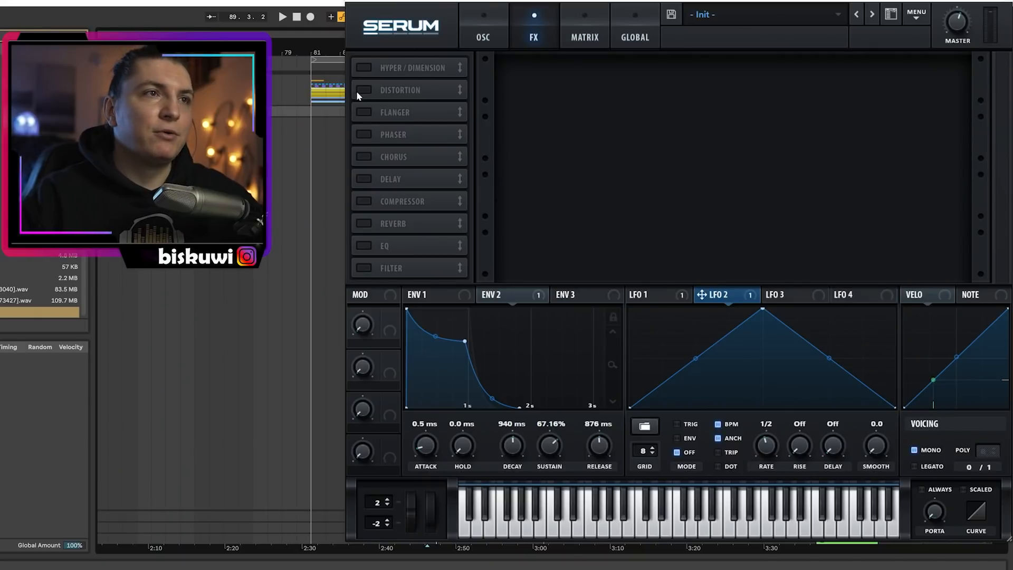
Enable HardClip distortion with a pre filter at 4656 Hz and Q 2.2, and increase the drive
{"action": "left_click", "coordinate": [359, 91]}
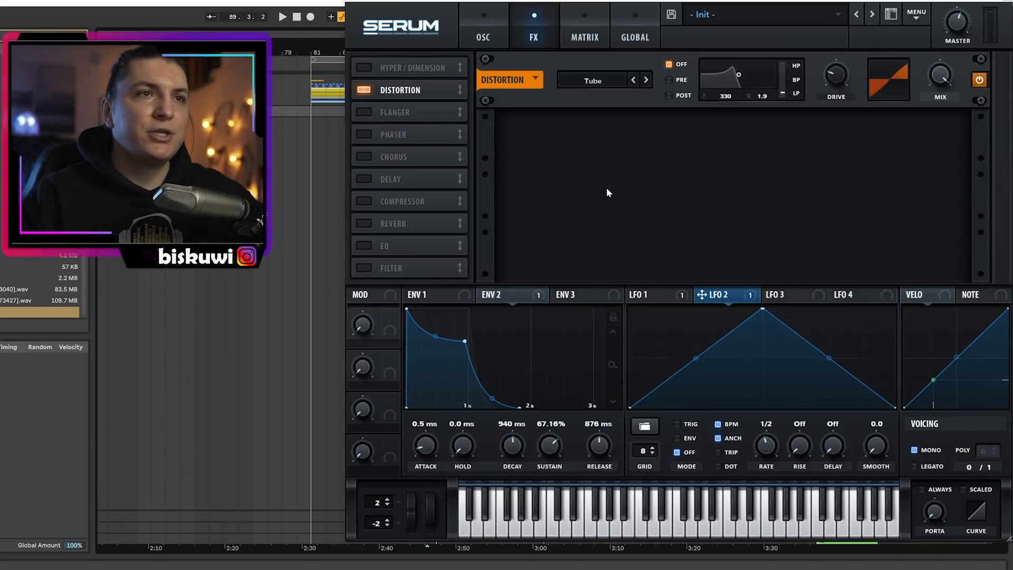
{"action": "left_click", "coordinate": [646, 81]}
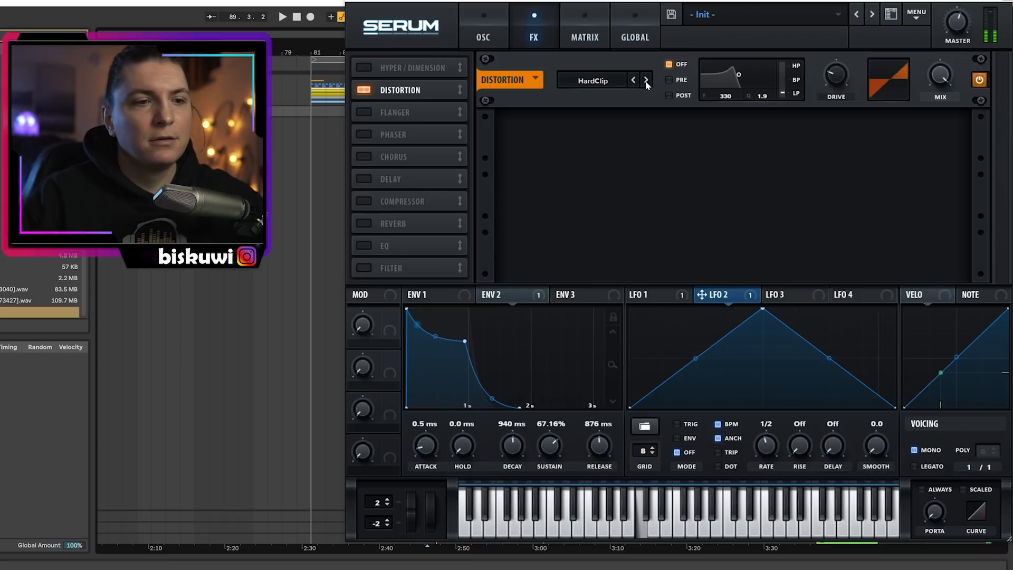
{"action": "left_click", "coordinate": [681, 80]}
{"action": "left_click_drag", "start_coordinate": [738, 75], "coordinate": [751, 77]}
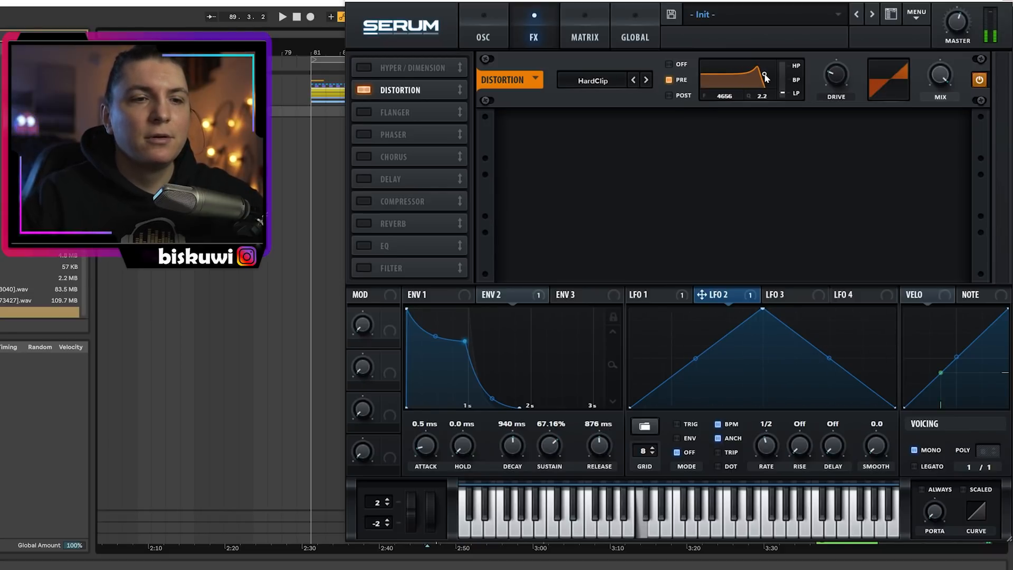
{"action": "left_click_drag", "start_coordinate": [843, 77], "coordinate": [844, 48]}
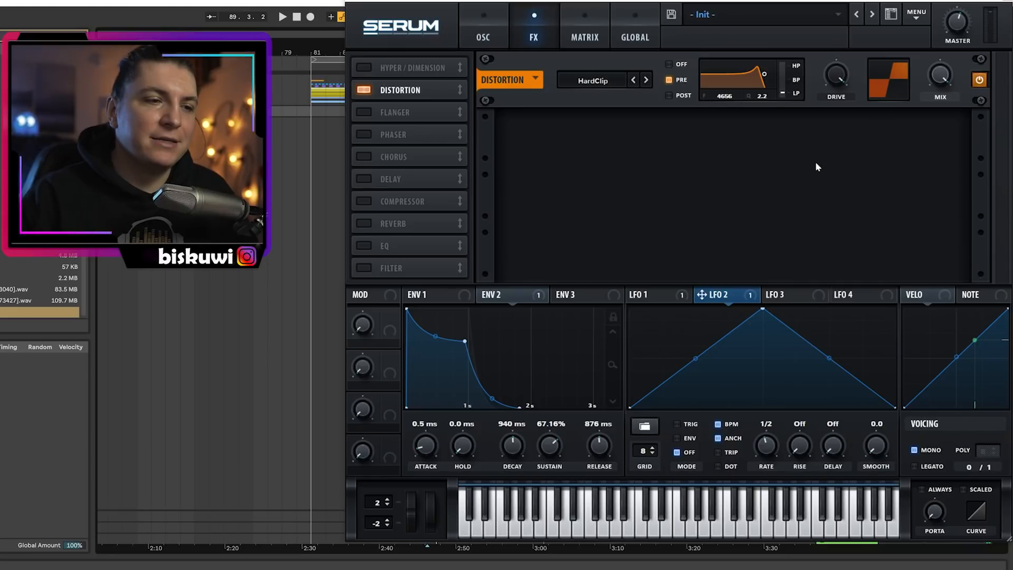
Enable the phaser, chorus and reverb effects, with the chorus mix lowered
{"action": "left_click", "coordinate": [354, 133]}
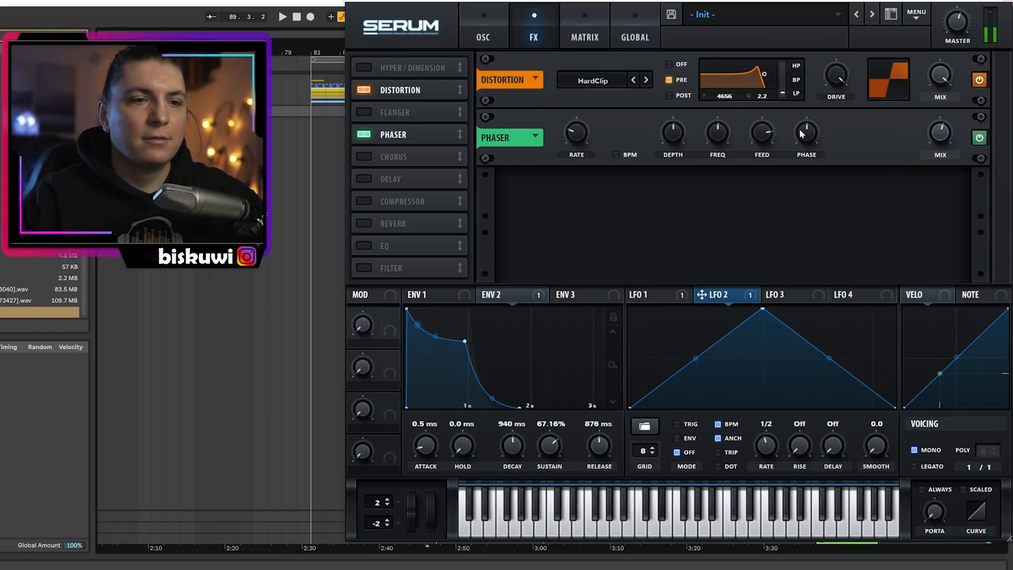
{"action": "left_click", "coordinate": [363, 156]}
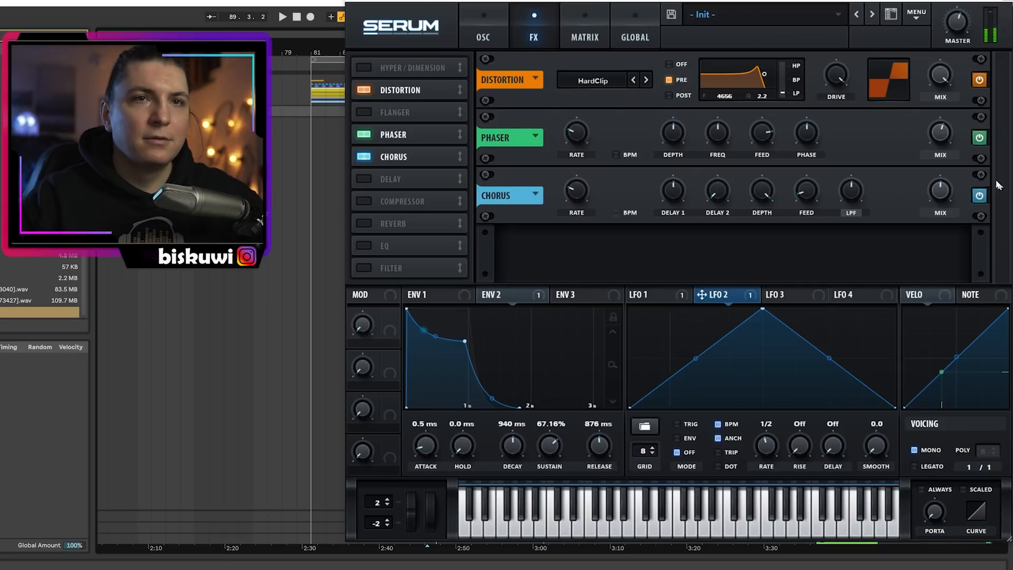
{"action": "left_click_drag", "start_coordinate": [940, 191], "coordinate": [940, 209]}
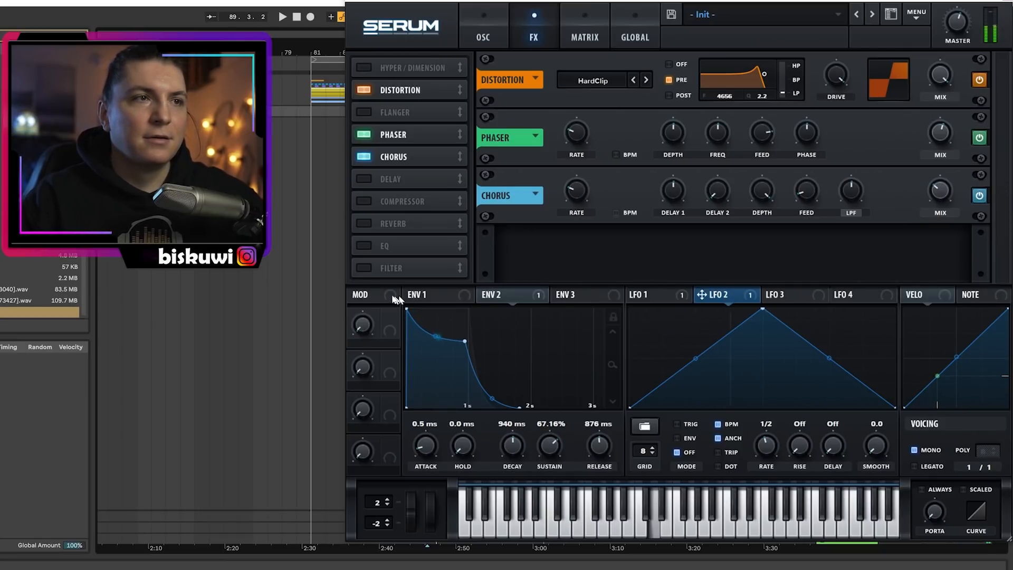
{"action": "left_click", "coordinate": [365, 225]}
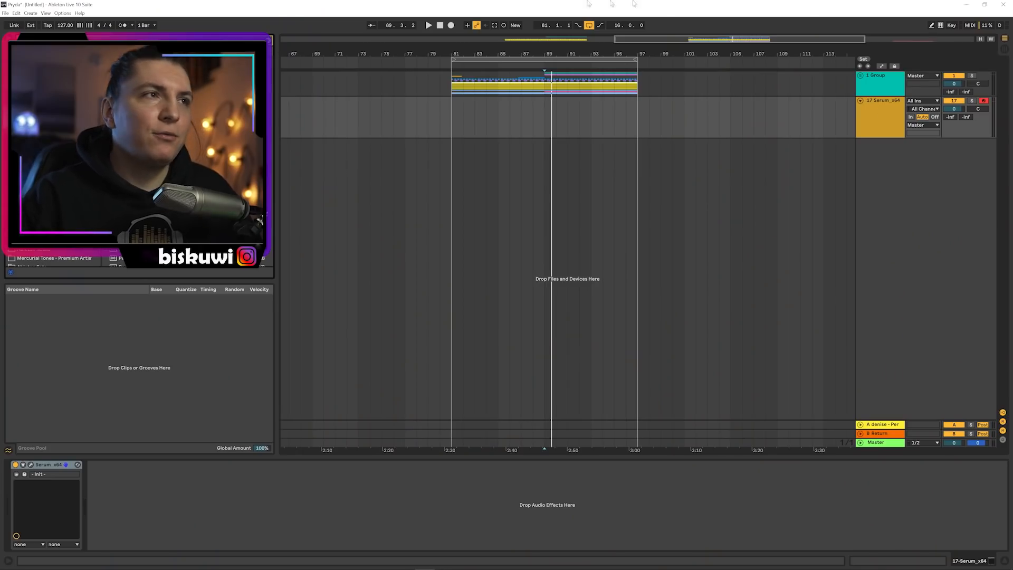
In Ableton Live, add a Pedal after Serum with Gain 32%, Output -8.57 dB, Mid 35% and Treble 40%
{"action": "double_click", "coordinate": [148, 106]}
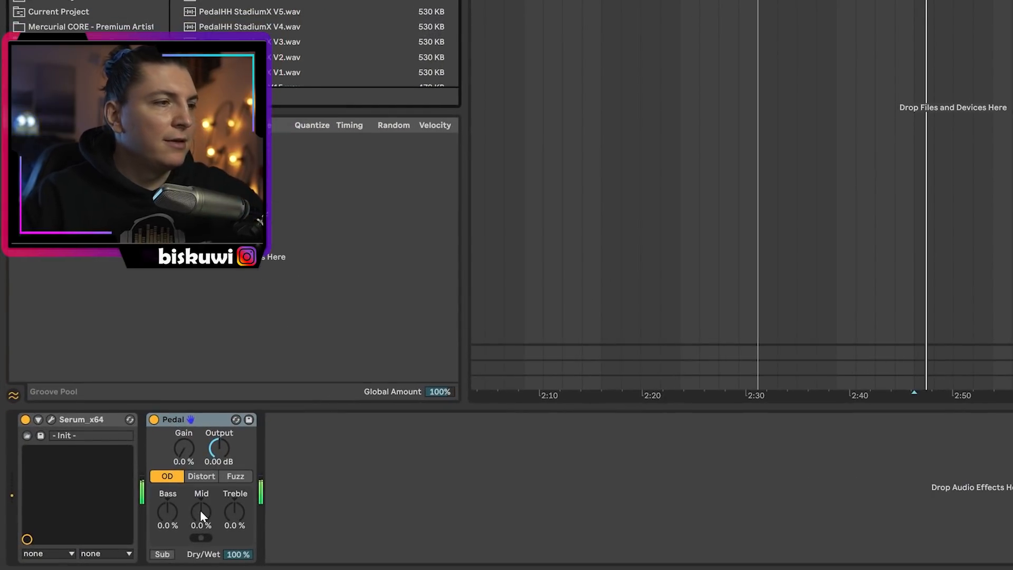
{"action": "left_click_drag", "start_coordinate": [200, 510], "coordinate": [201, 504]}
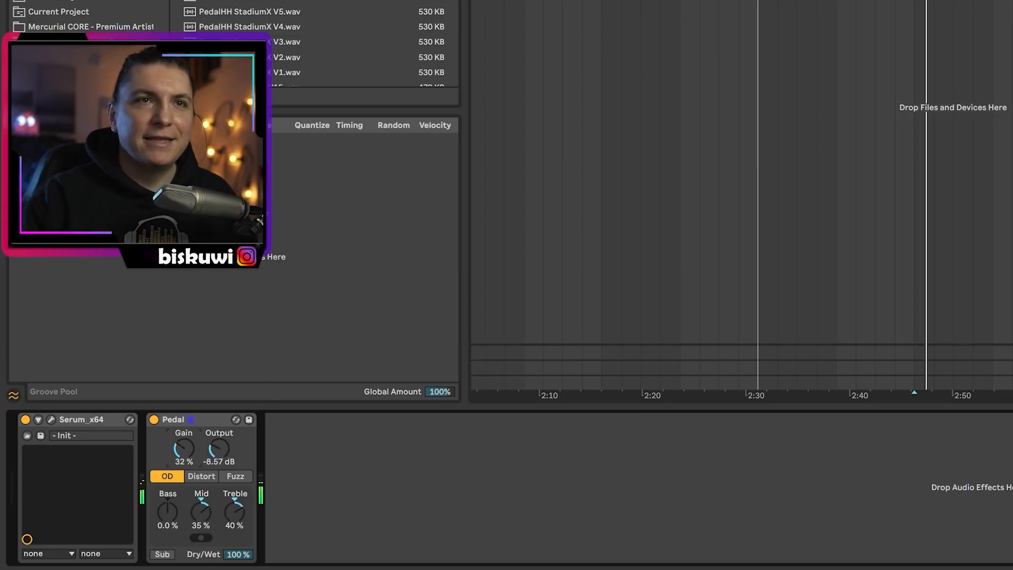
Add an EQ Eight after the Pedal and make band 1 a low cut at 272 Hz
{"action": "key", "text": "ctrl+f"}
{"action": "type", "text": "eq"}
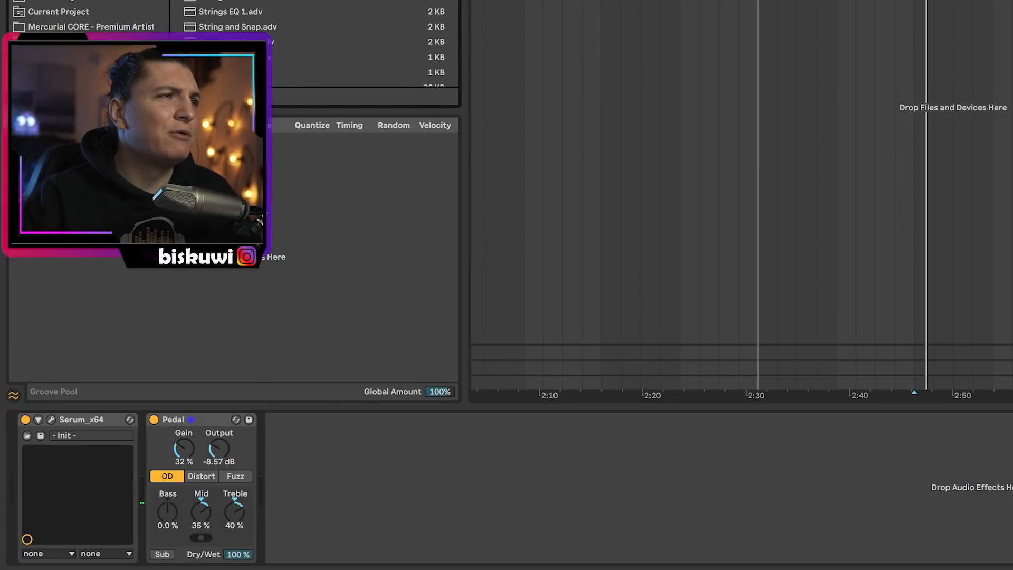
{"action": "key", "text": "Return"}
{"action": "left_click", "coordinate": [334, 543]}
{"action": "left_click", "coordinate": [325, 445]}
{"action": "left_click_drag", "start_coordinate": [353, 490], "coordinate": [439, 498]}
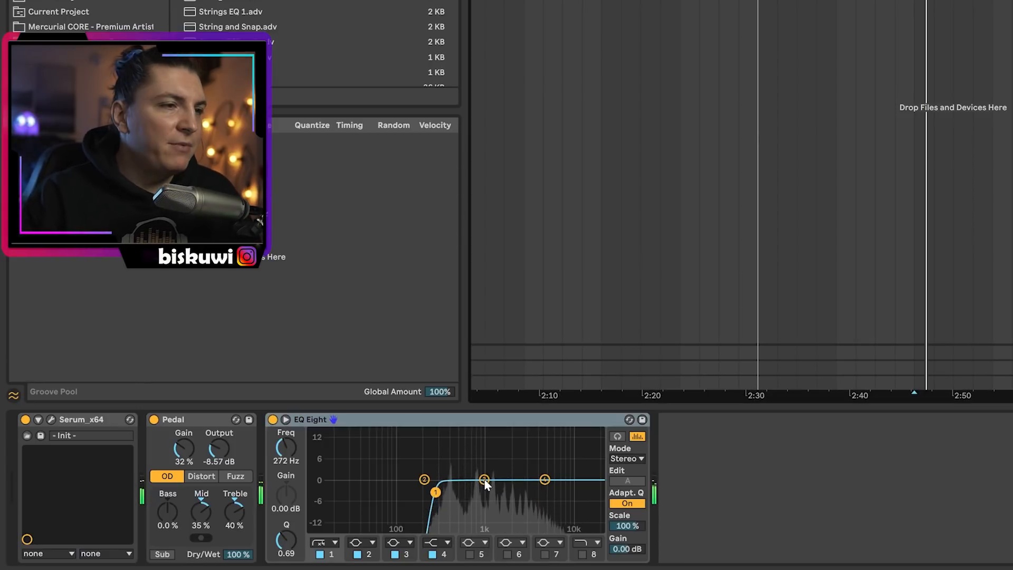
Boost EQ Eight band 3 by 4.83 dB at 3.59 kHz, and reduce the Pedal's dry/wet mix
{"action": "left_click_drag", "start_coordinate": [484, 480], "coordinate": [522, 470]}
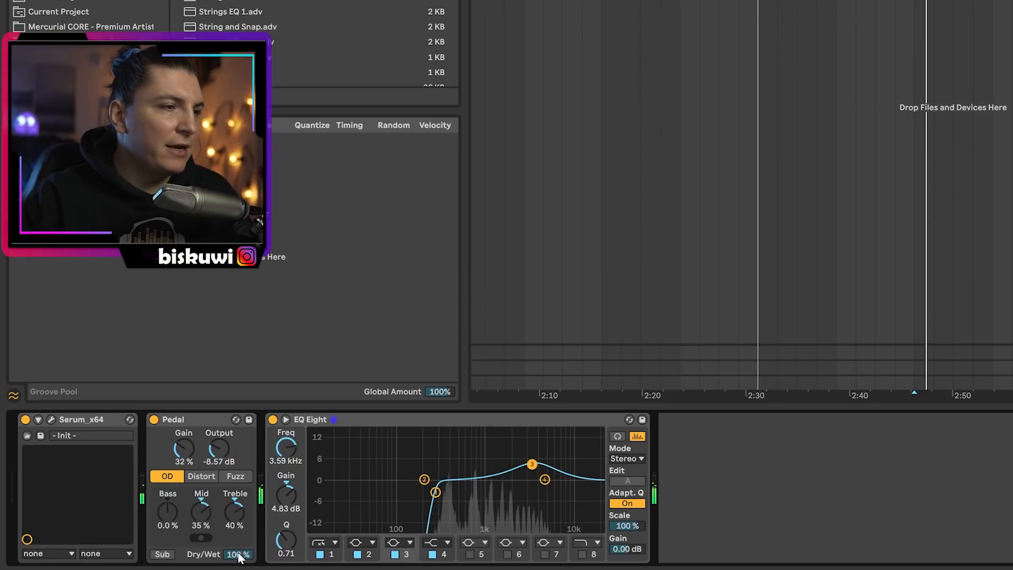
{"action": "left_click_drag", "start_coordinate": [237, 554], "coordinate": [238, 557]}
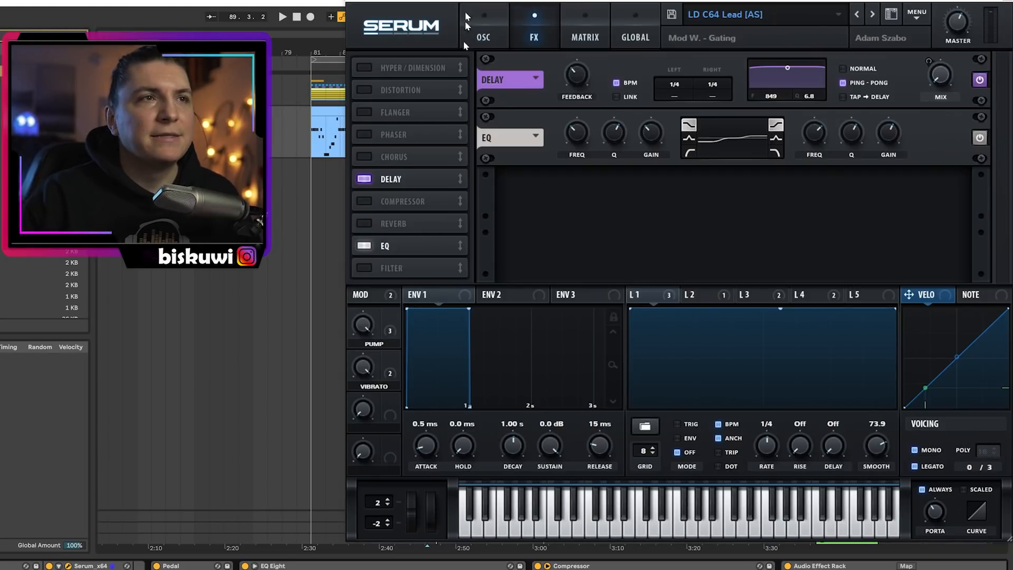
Show the oscillator settings of the LD C64 Lead preset, and audition the Instrument Rack's Serum chains in solo
{"action": "left_click", "coordinate": [481, 21]}
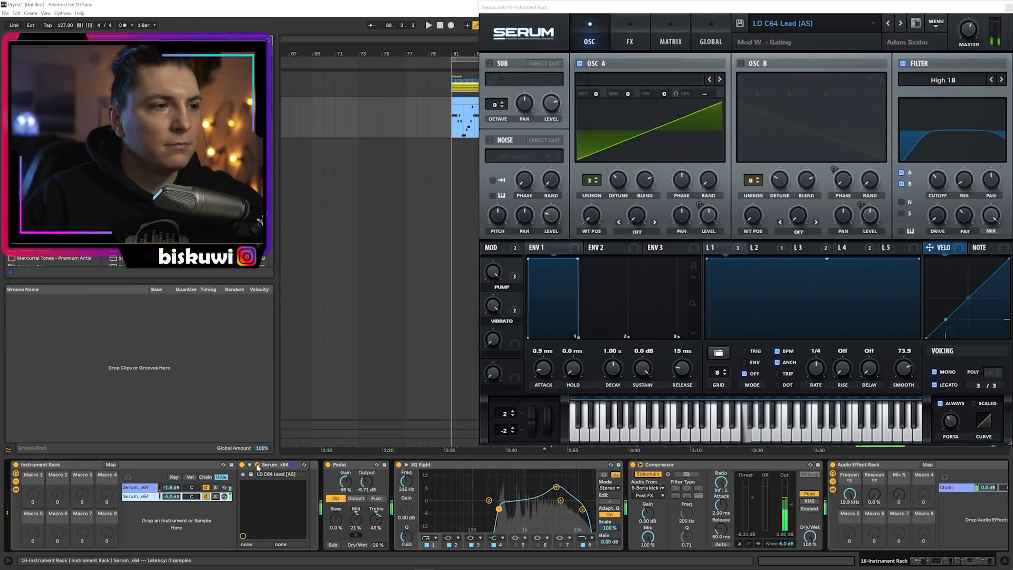
{"action": "left_click", "coordinate": [215, 496]}
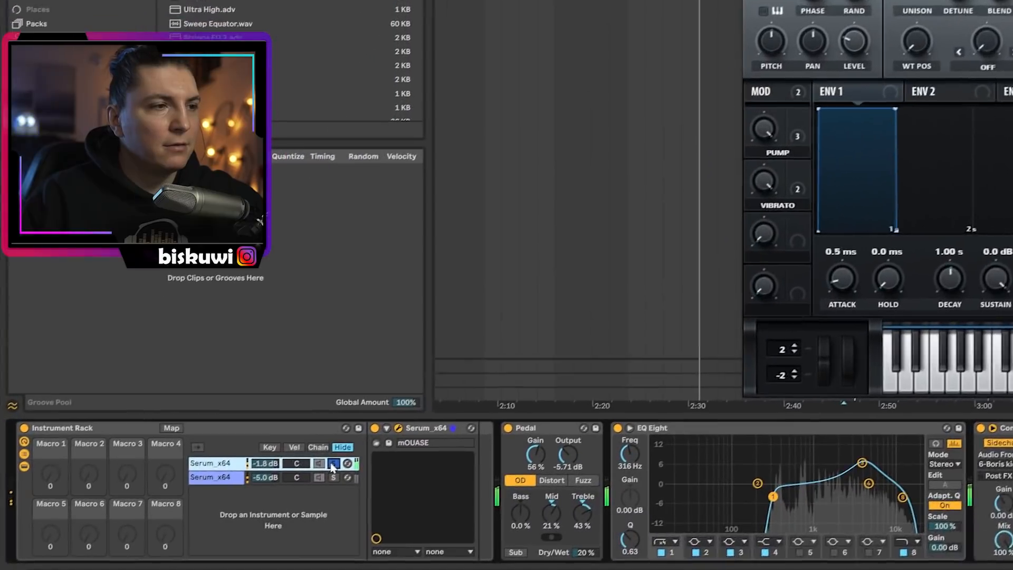
{"action": "left_click", "coordinate": [362, 472]}
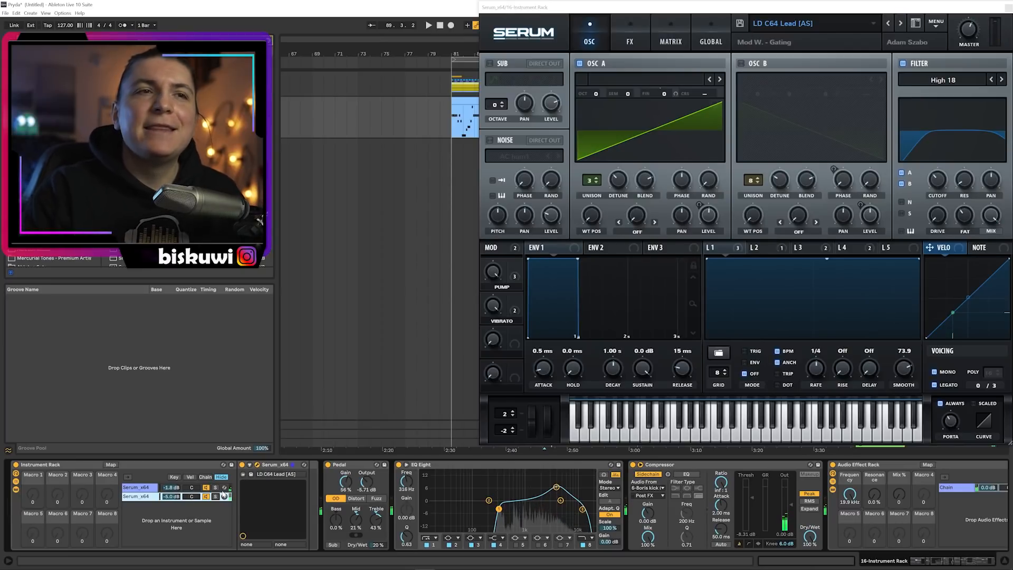
Inspect the audio effects at the end of the device chain, and view the instrument track's MIDI clip notes with the plugin window hidden
{"action": "left_click", "coordinate": [975, 565]}
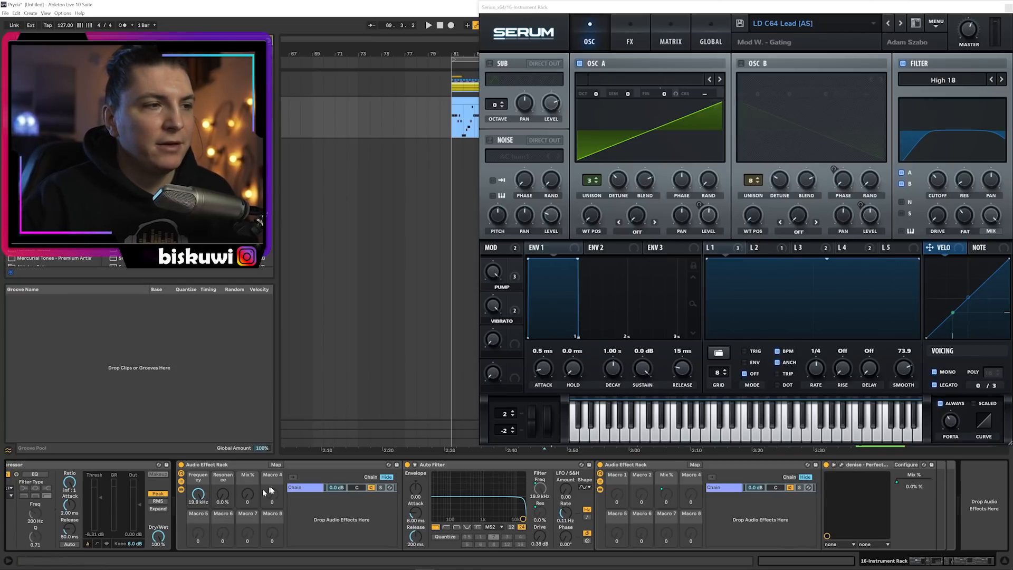
{"action": "left_click", "coordinate": [551, 512]}
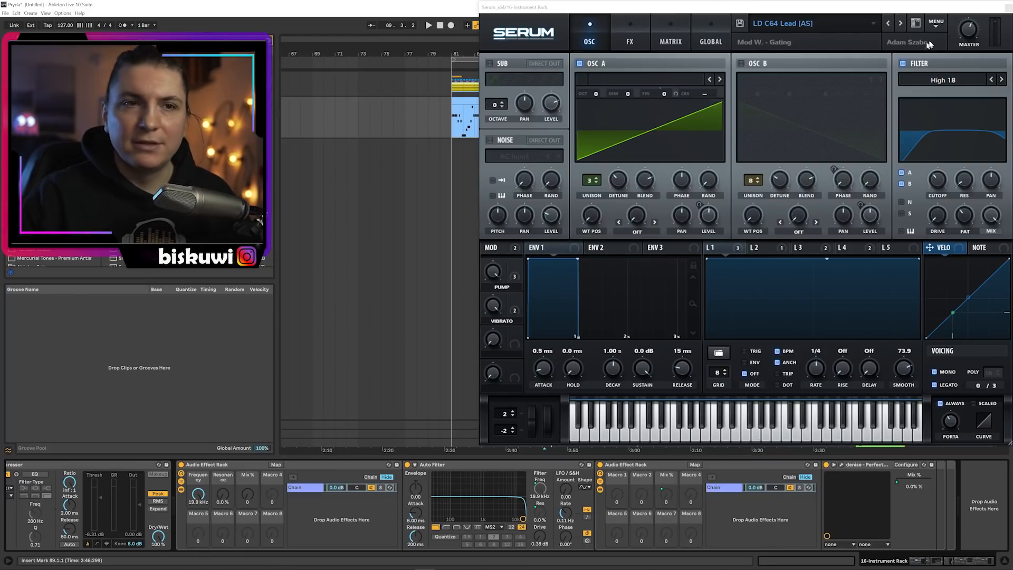
{"action": "key", "text": "ctrl+alt+p"}
{"action": "key", "text": "shift+Tab"}
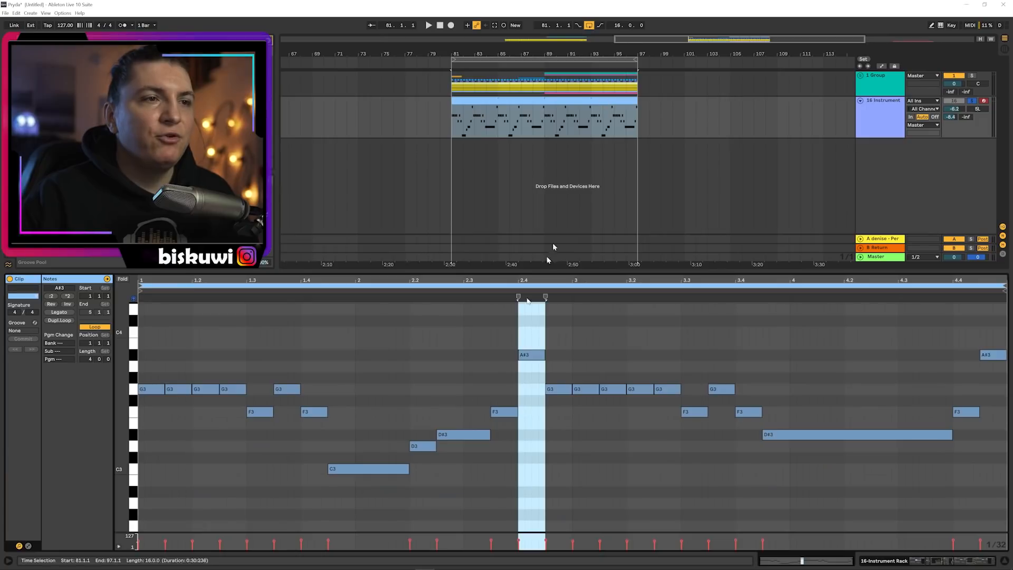
{"action": "left_click", "coordinate": [373, 362]}
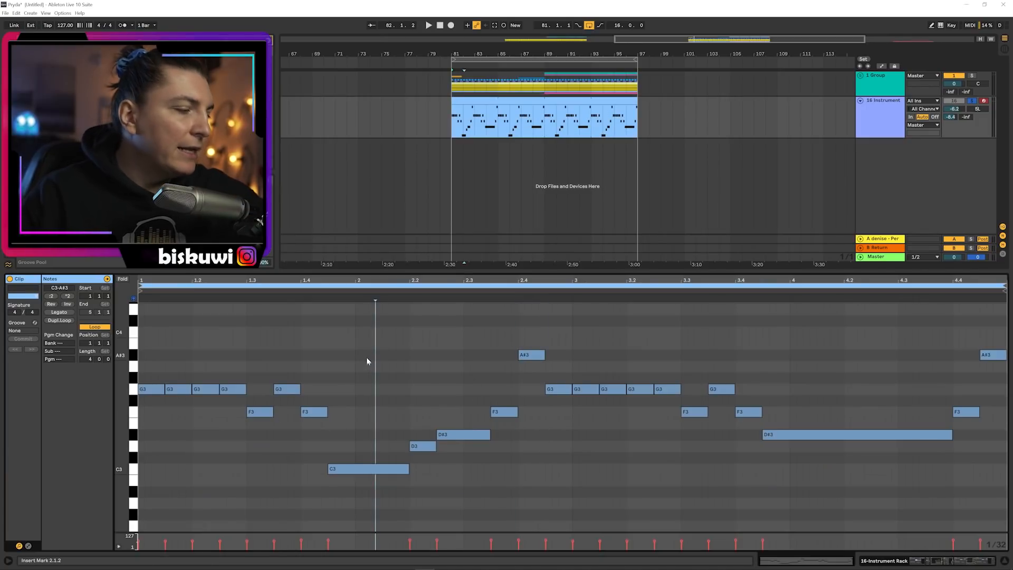